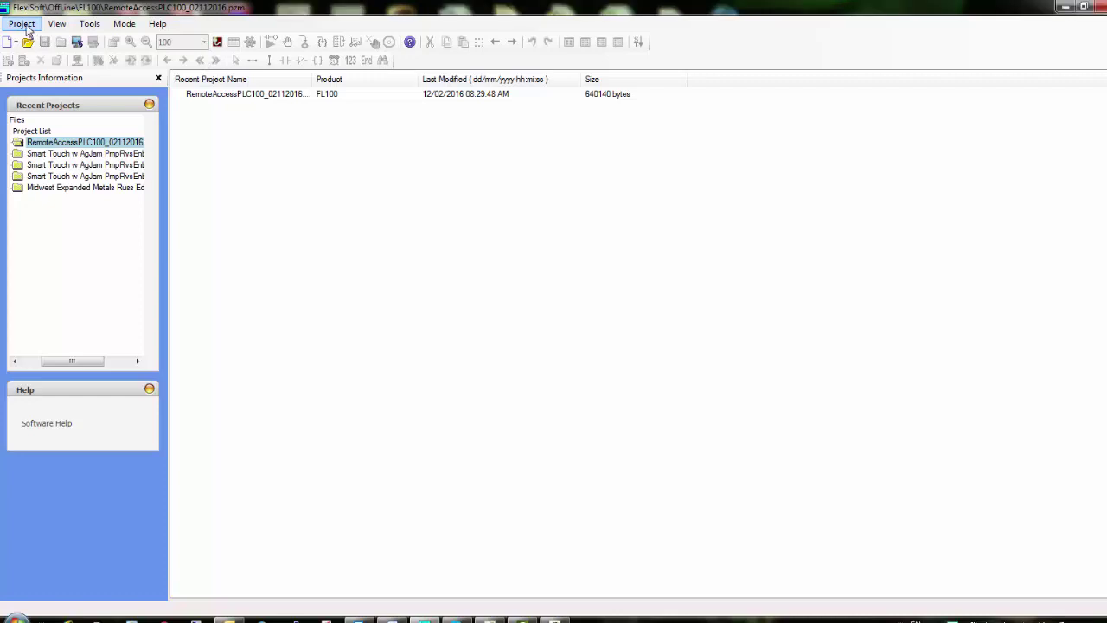
# - Start a new project and choose the FlexiPanels product FP3070 with model FP3070TN
pyautogui.click(21, 23)
pyautogui.click(36, 38)
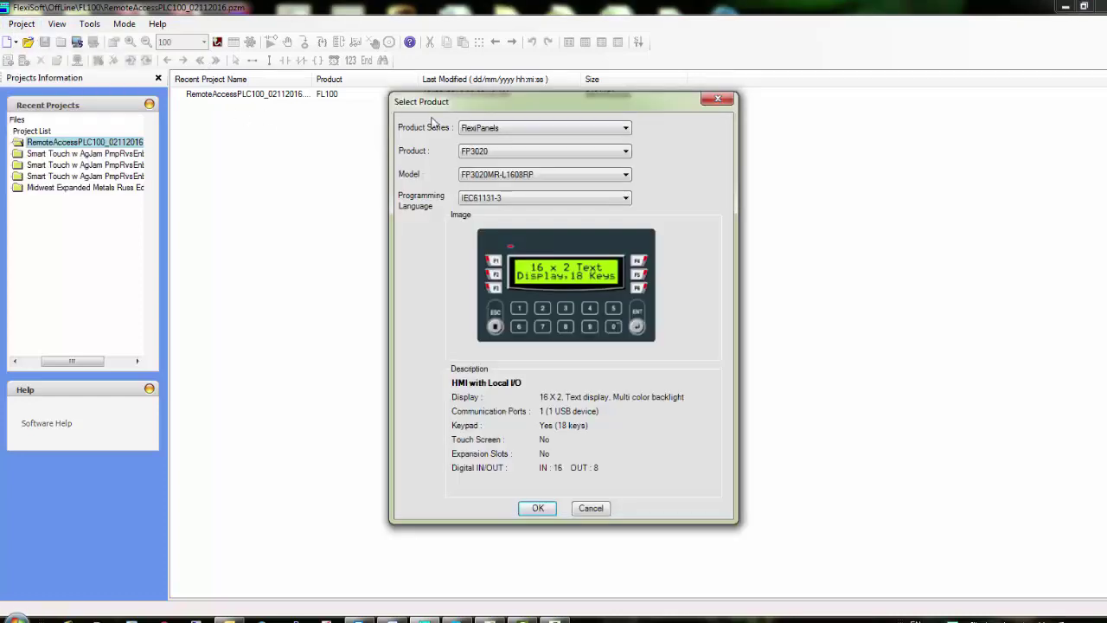
pyautogui.click(554, 152)
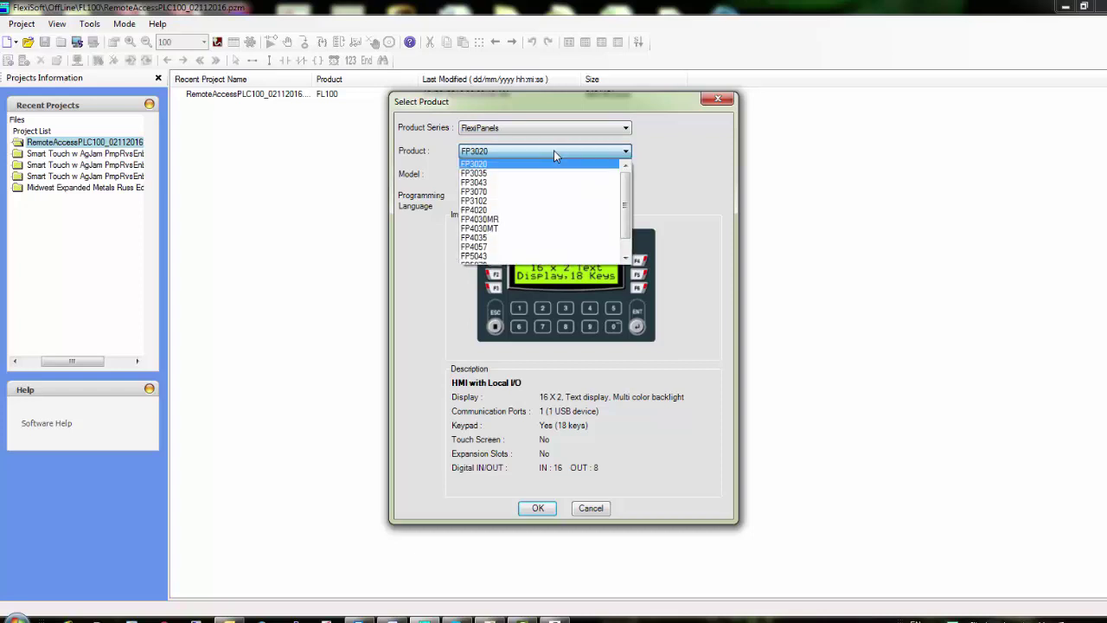
pyautogui.click(529, 192)
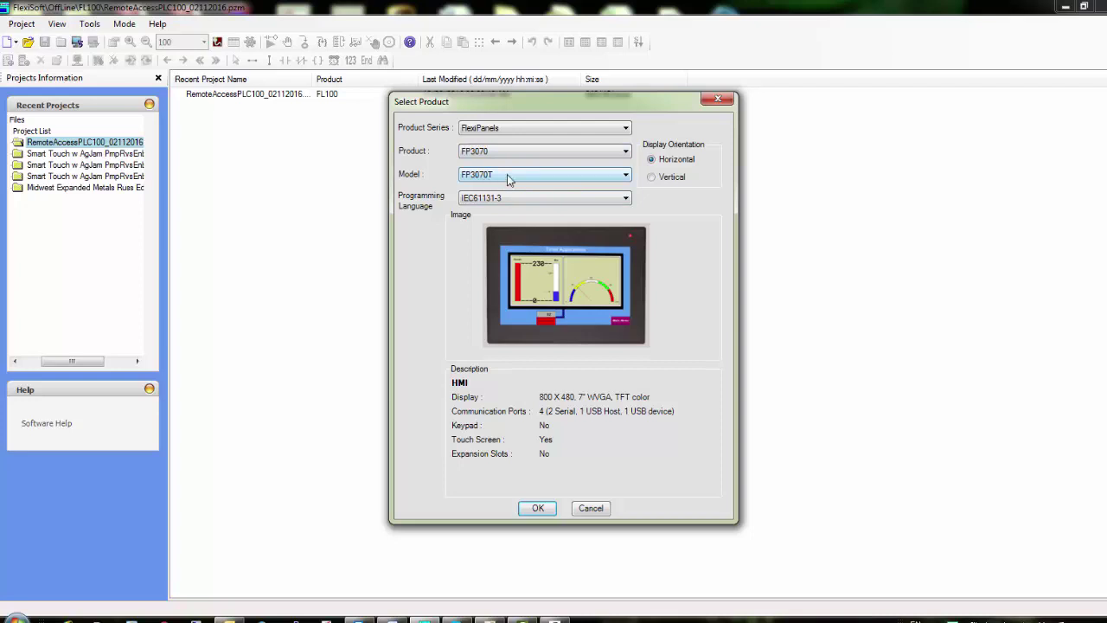
pyautogui.click(508, 177)
pyautogui.click(499, 198)
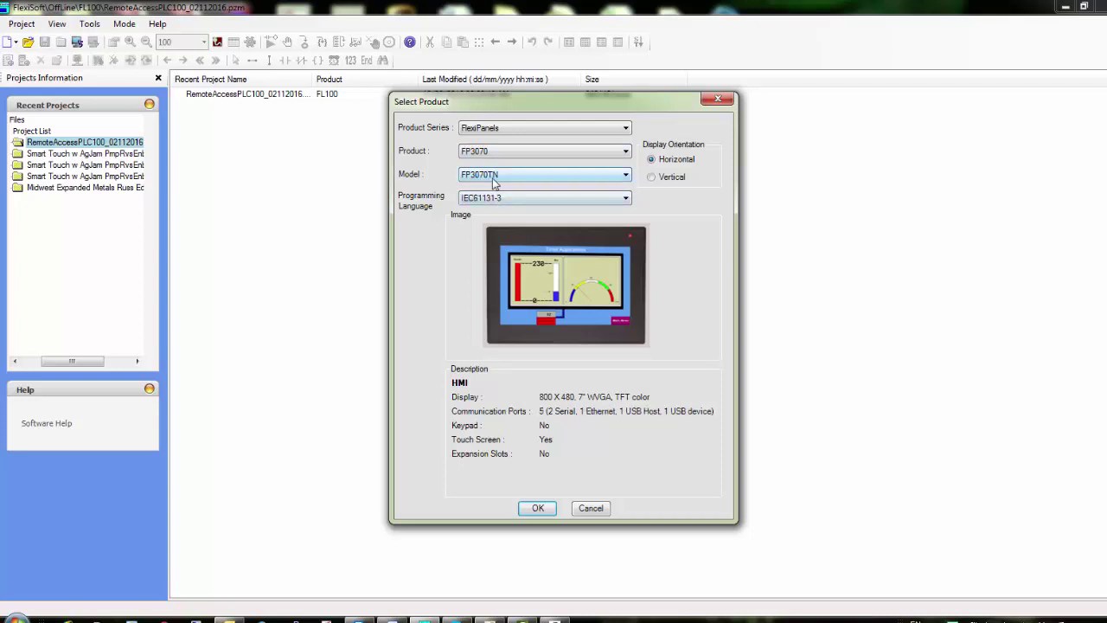
# - Set the display orientation to Horizontal and the programming language to IEC61131-3, and create the project
pyautogui.click(654, 176)
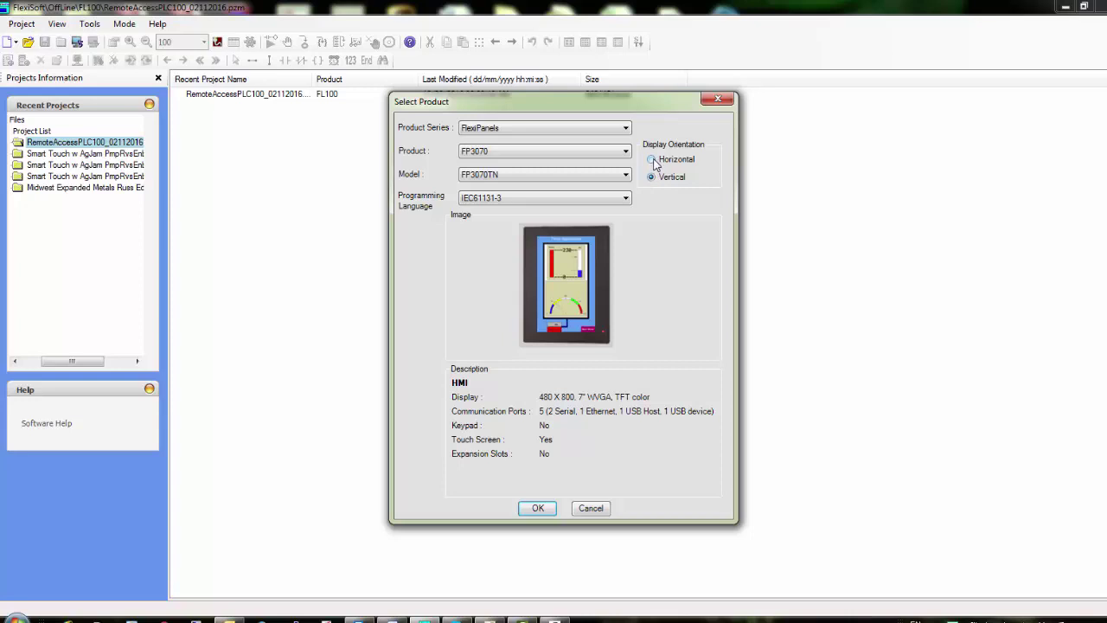
pyautogui.click(652, 161)
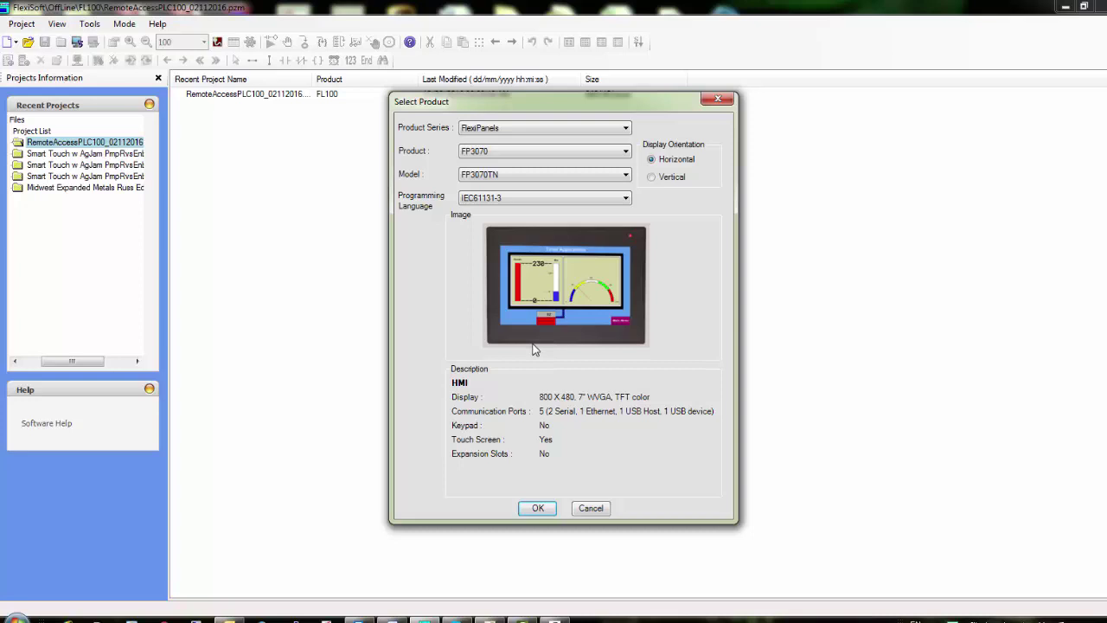
pyautogui.click(581, 199)
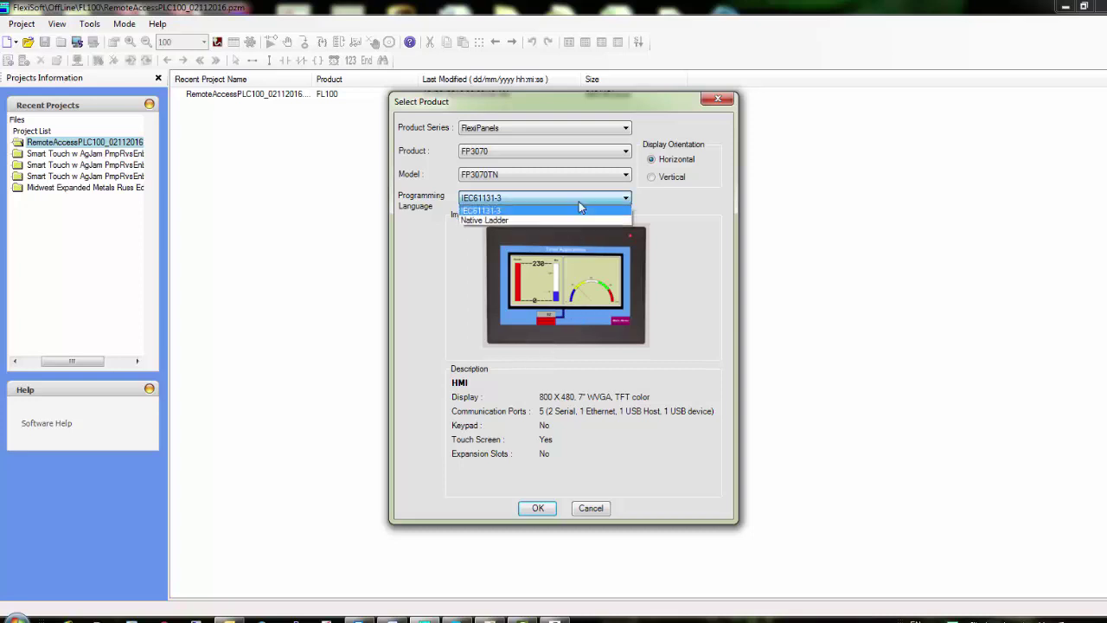
pyautogui.click(486, 213)
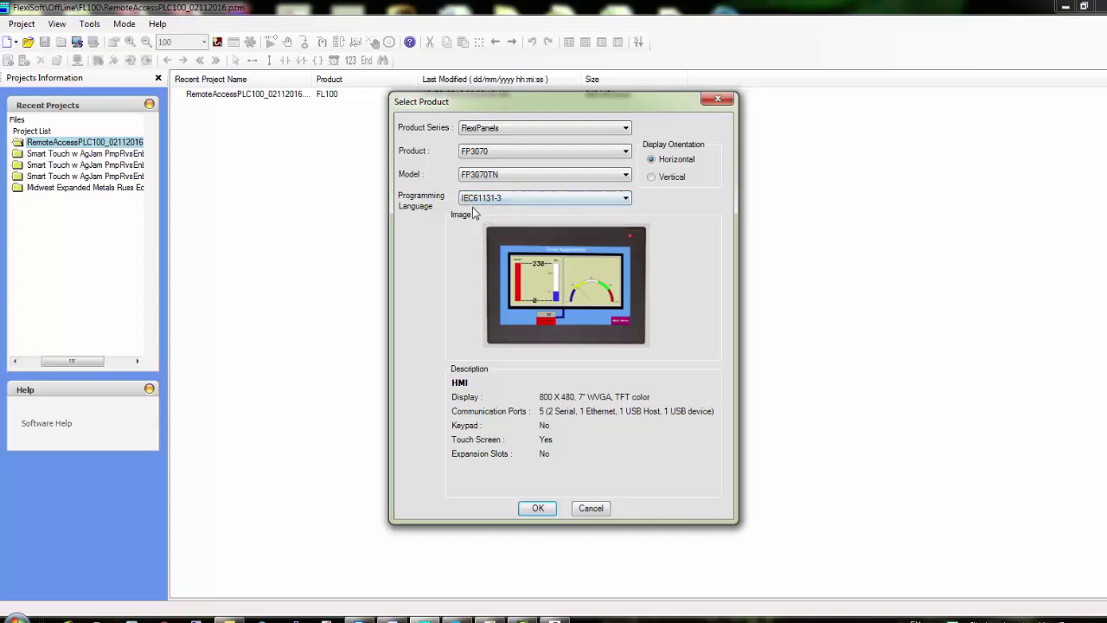
pyautogui.click(538, 508)
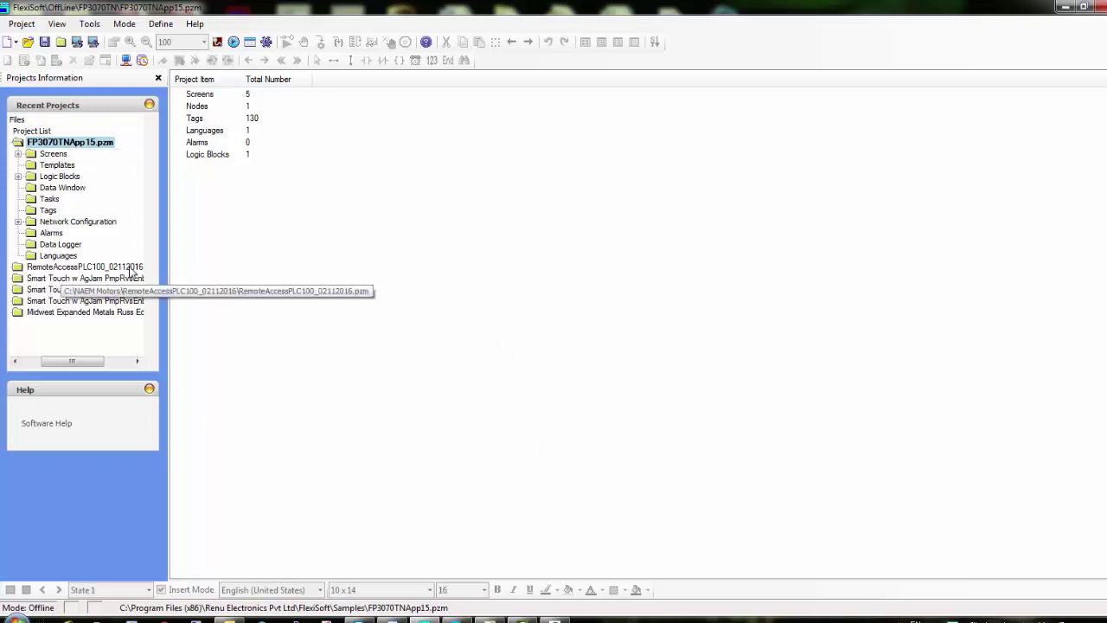
# - Start a new node in the project's Network Configuration on port Com1 and set its protocol to GE SNP
pyautogui.click(18, 155)
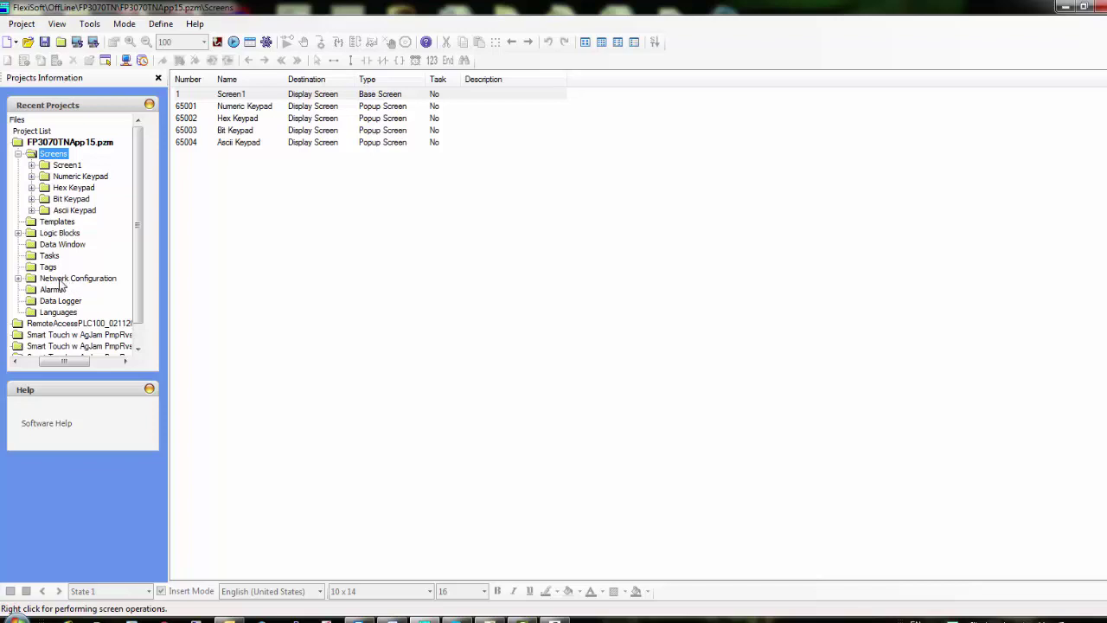
pyautogui.click(60, 279)
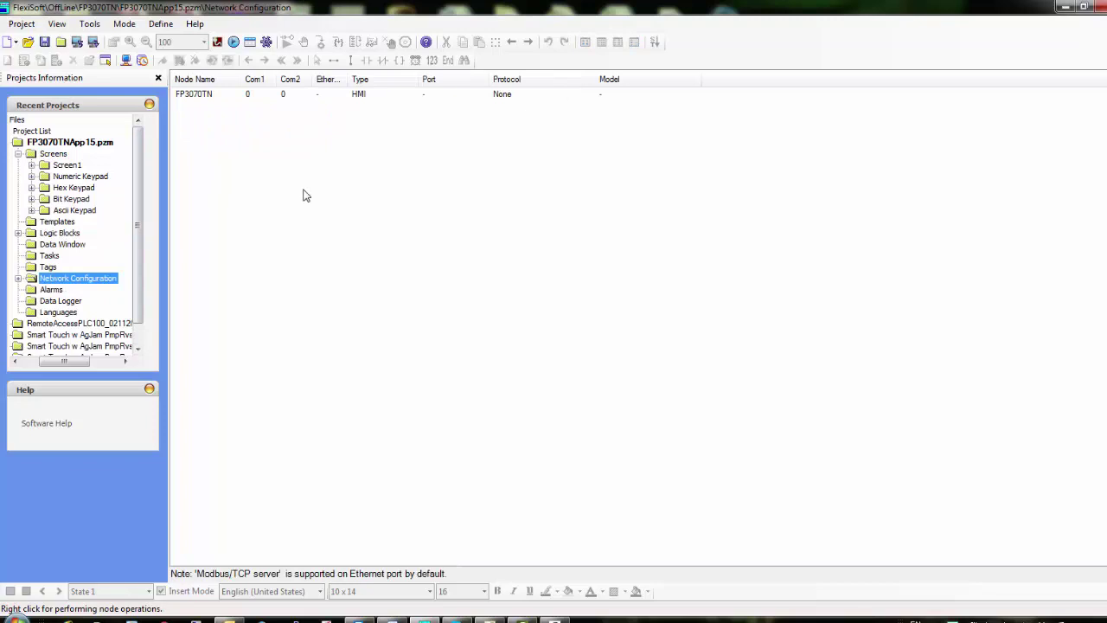
pyautogui.rightClick(257, 139)
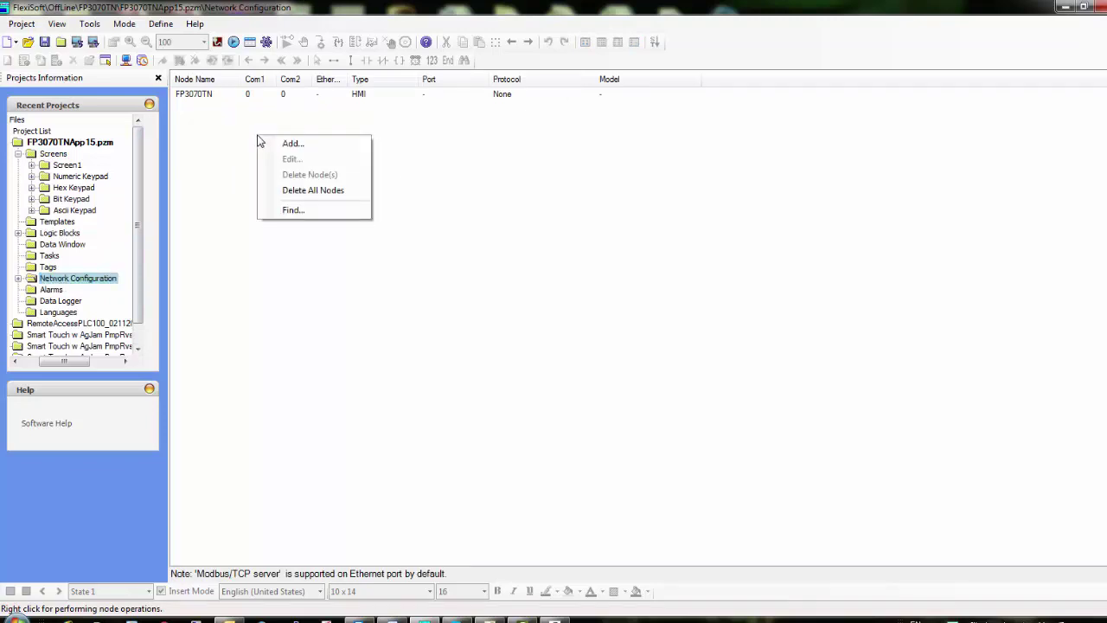
pyautogui.click(282, 144)
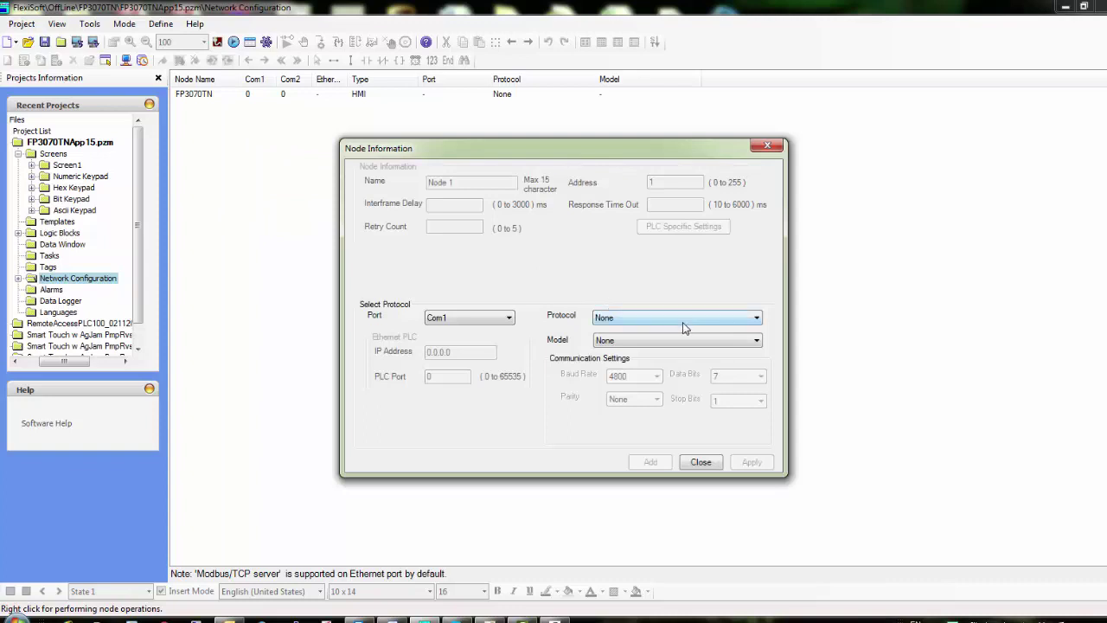
pyautogui.click(686, 323)
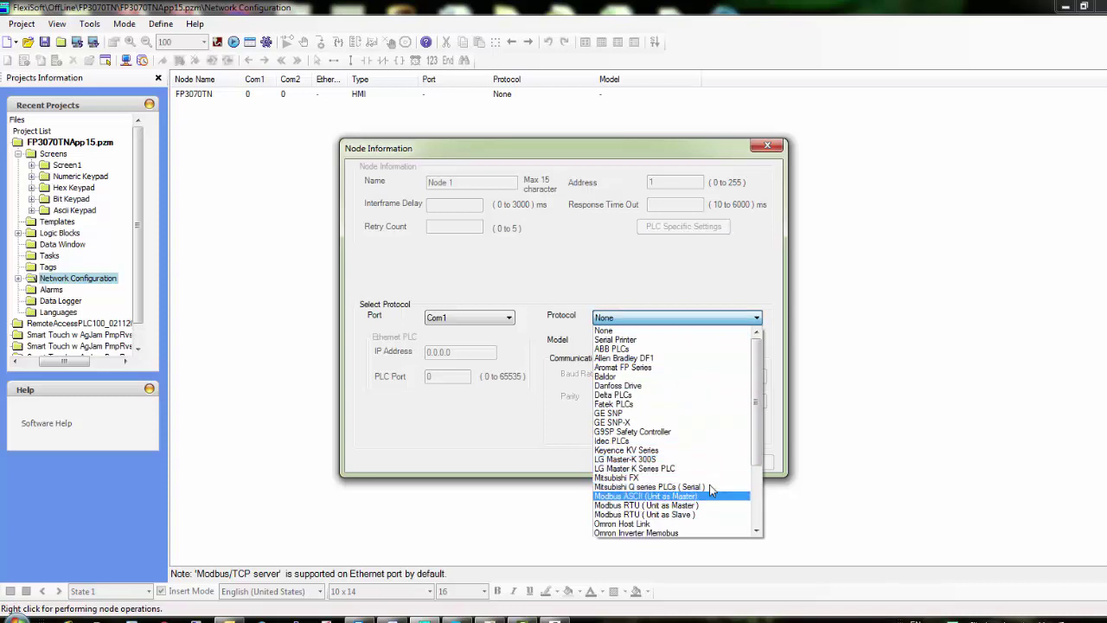
pyautogui.moveTo(757, 456); pyautogui.dragTo(753, 524)
pyautogui.scroll(4, 753, 524)
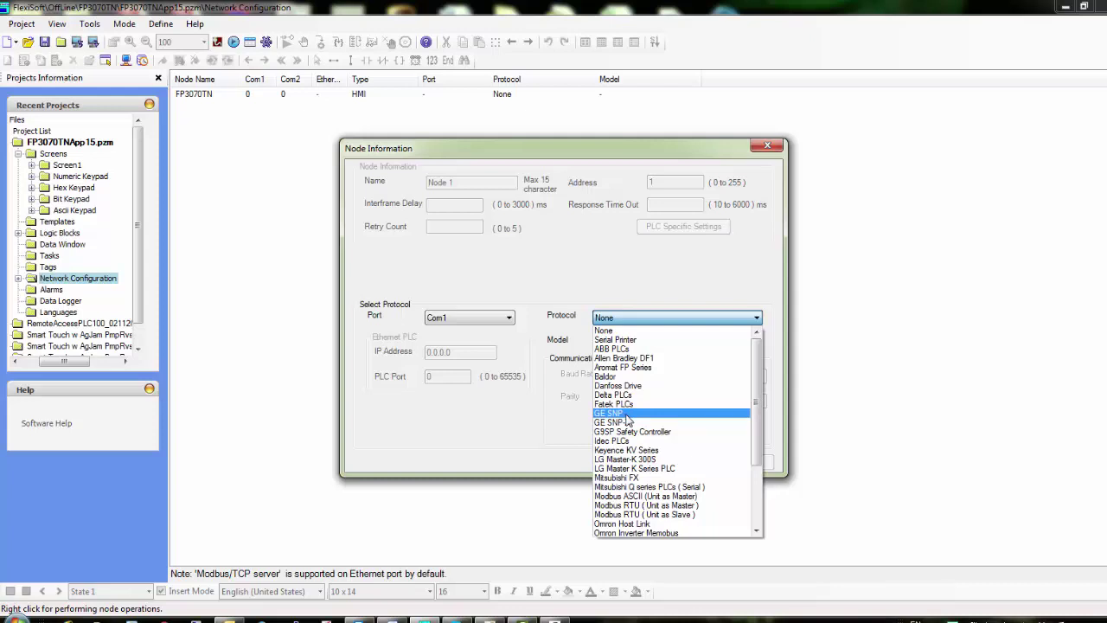
pyautogui.click(628, 415)
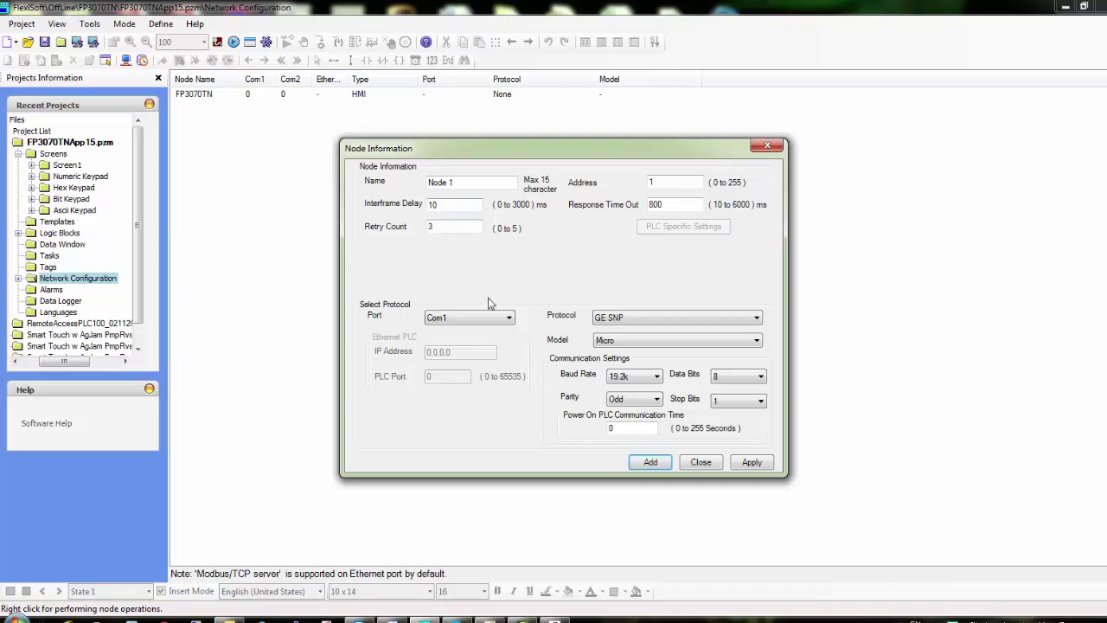
# - Set the node's PLC model to Micro, add the node to the network and close its settings
pyautogui.click(698, 343)
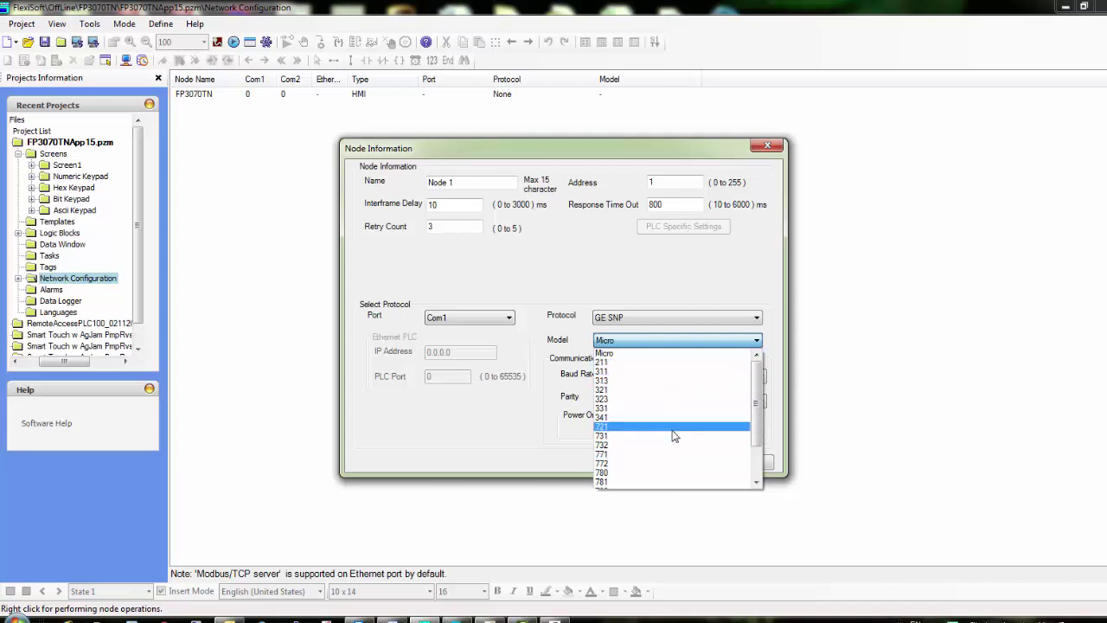
pyautogui.click(649, 354)
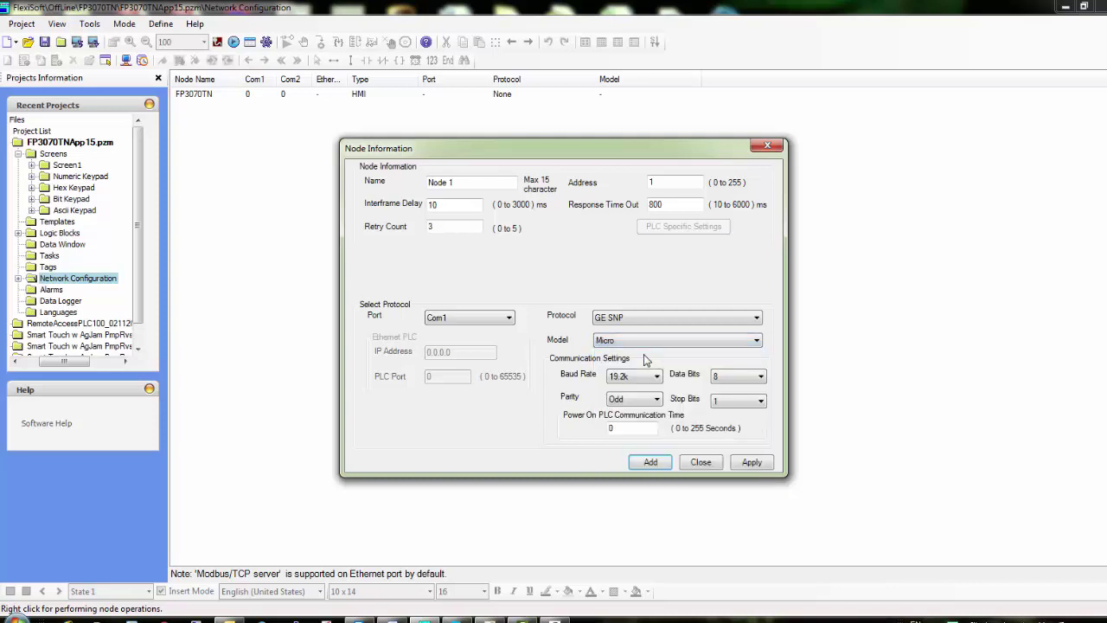
pyautogui.click(649, 463)
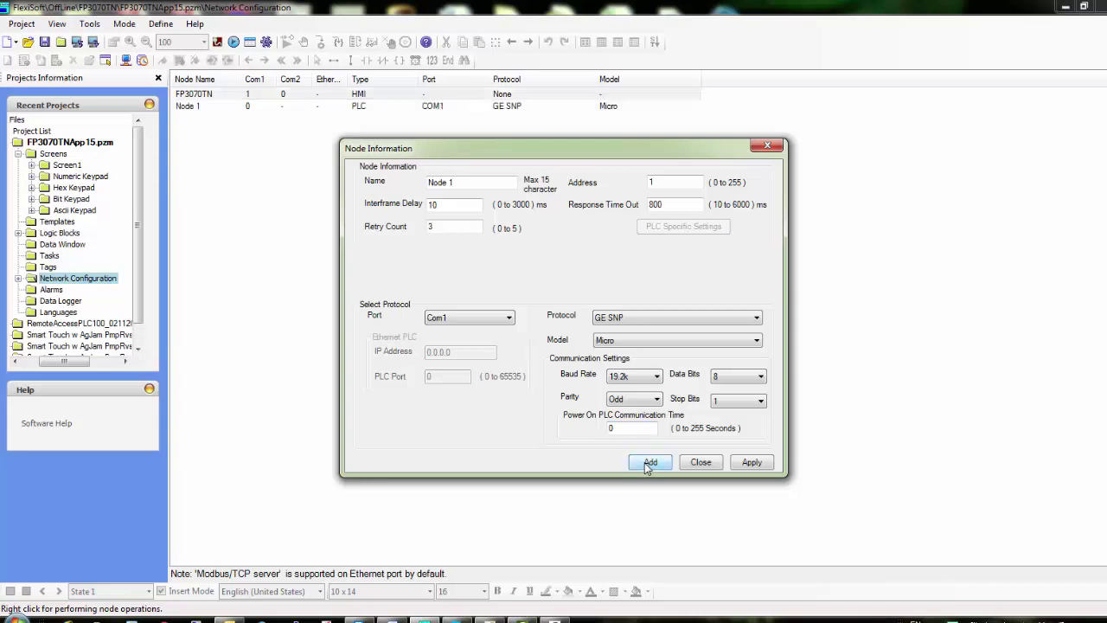
pyautogui.click(700, 462)
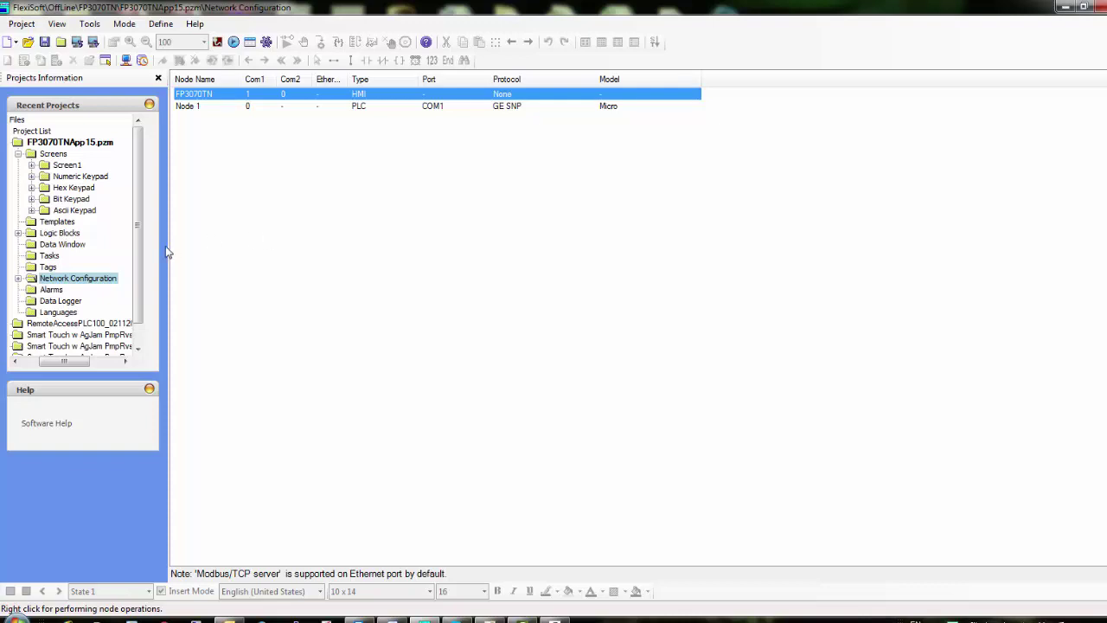
# - Start a new tag in the project's tag list and assign it to Node 1, GE SNP (Micro)
pyautogui.doubleClick(47, 268)
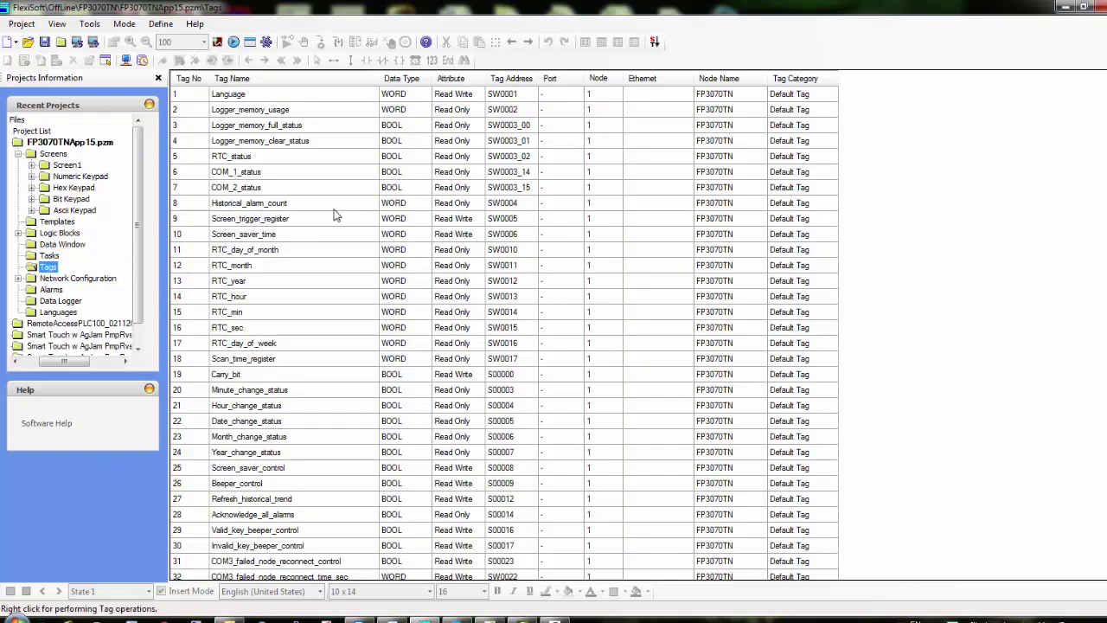
pyautogui.rightClick(362, 238)
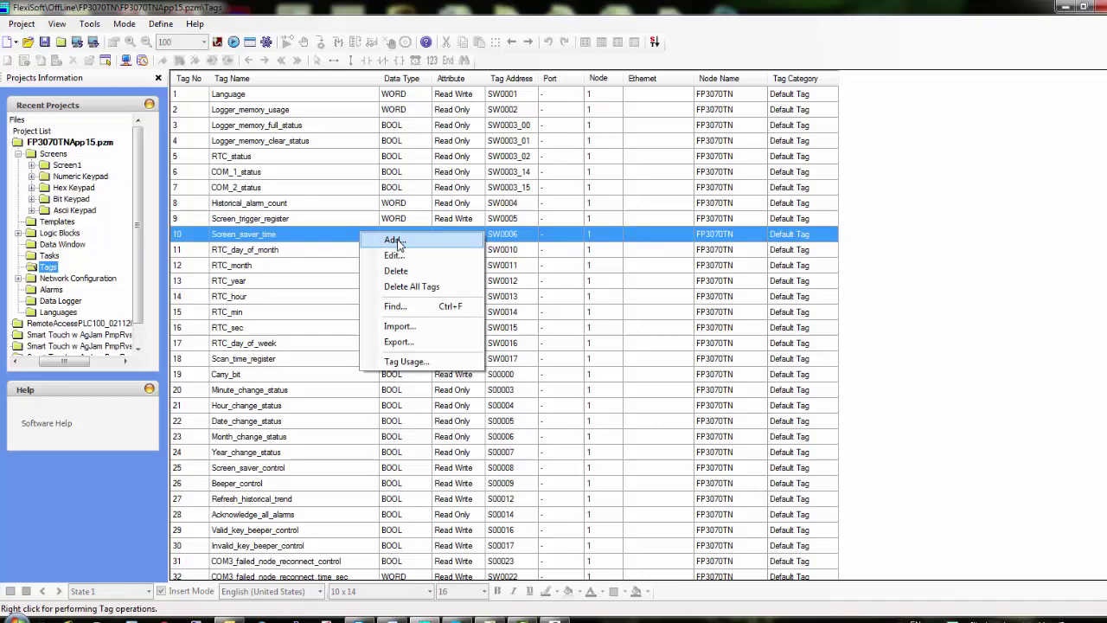
pyautogui.click(396, 242)
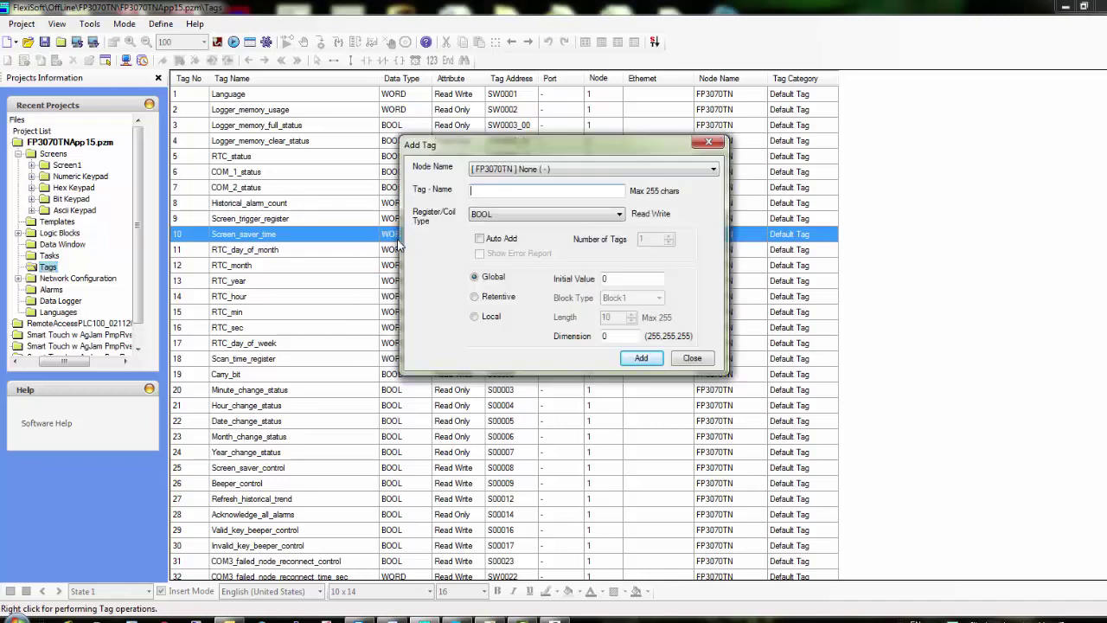
pyautogui.click(587, 172)
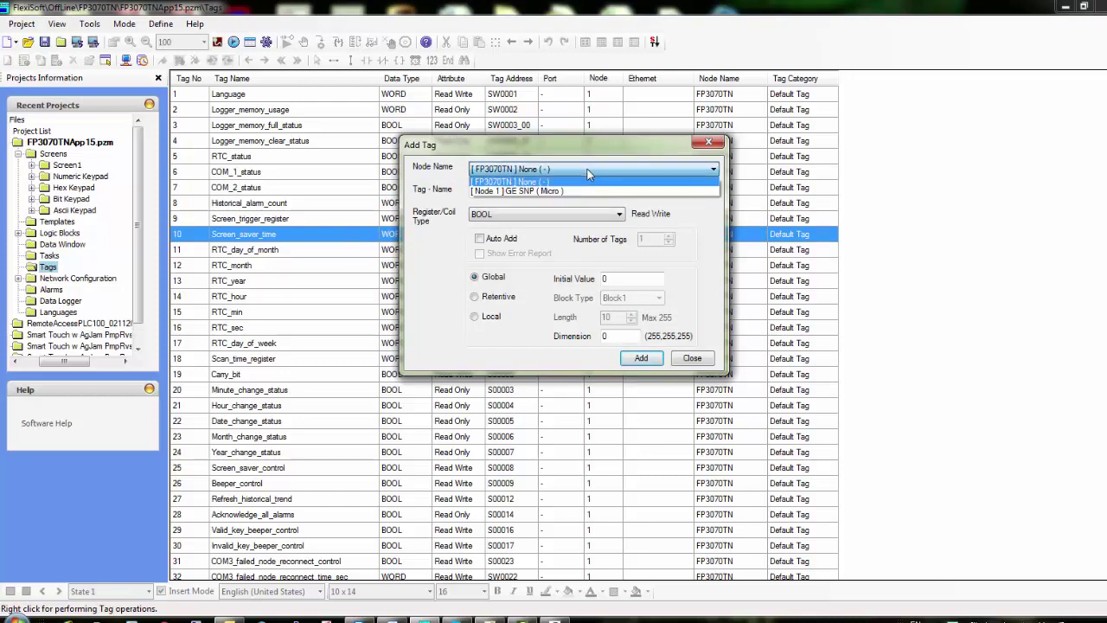
pyautogui.click(543, 191)
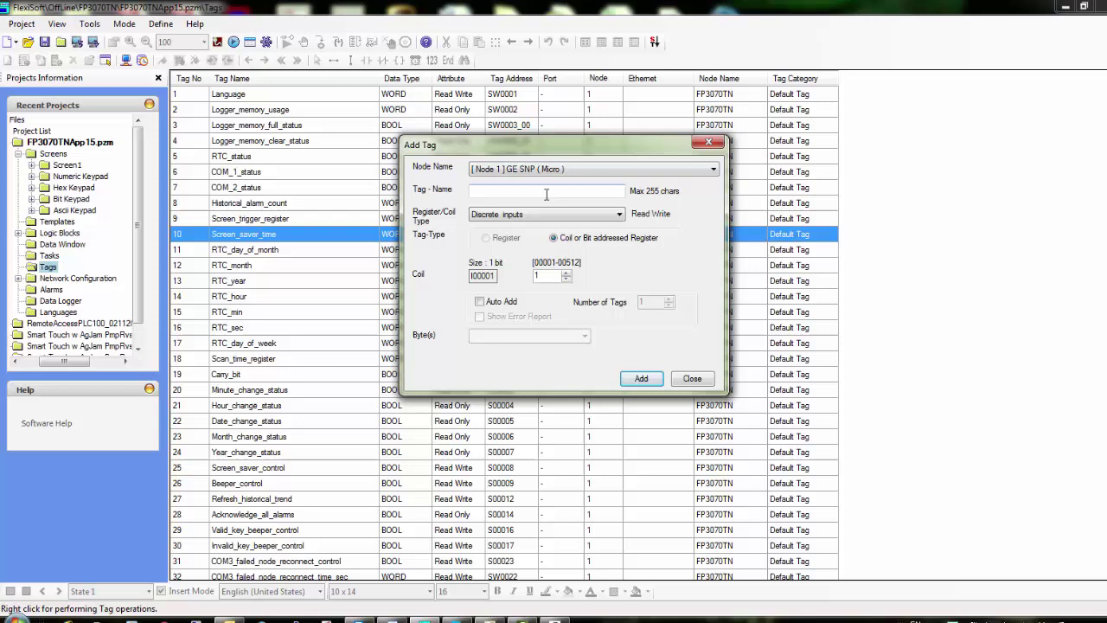
# - Define the tag as an internal coil at address 900, name it PressureSwitch and add it
pyautogui.click(560, 215)
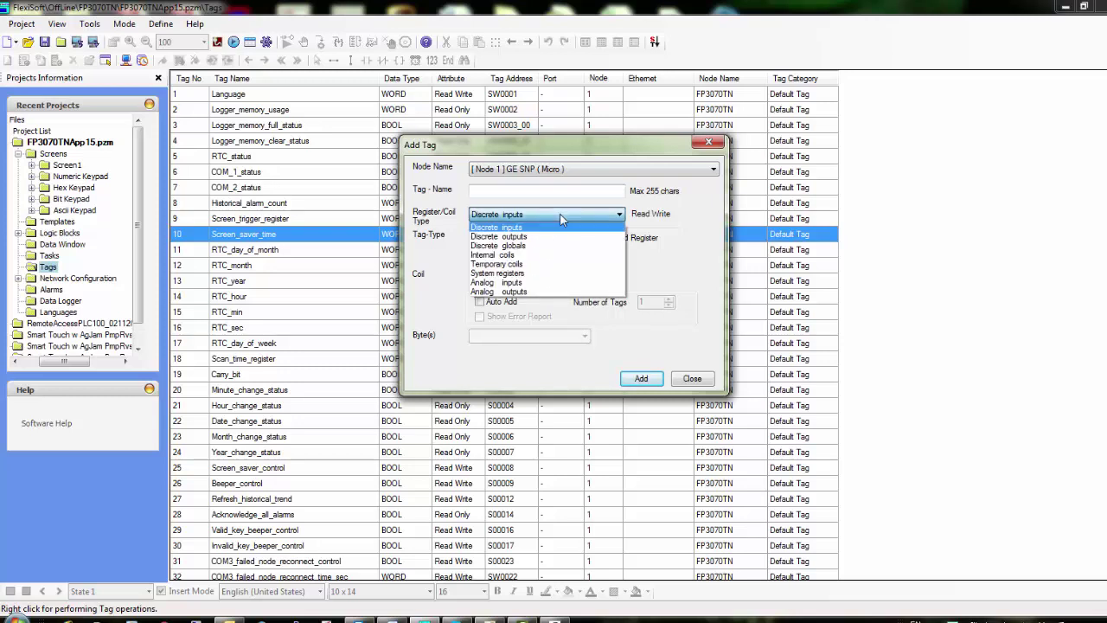
pyautogui.click(536, 257)
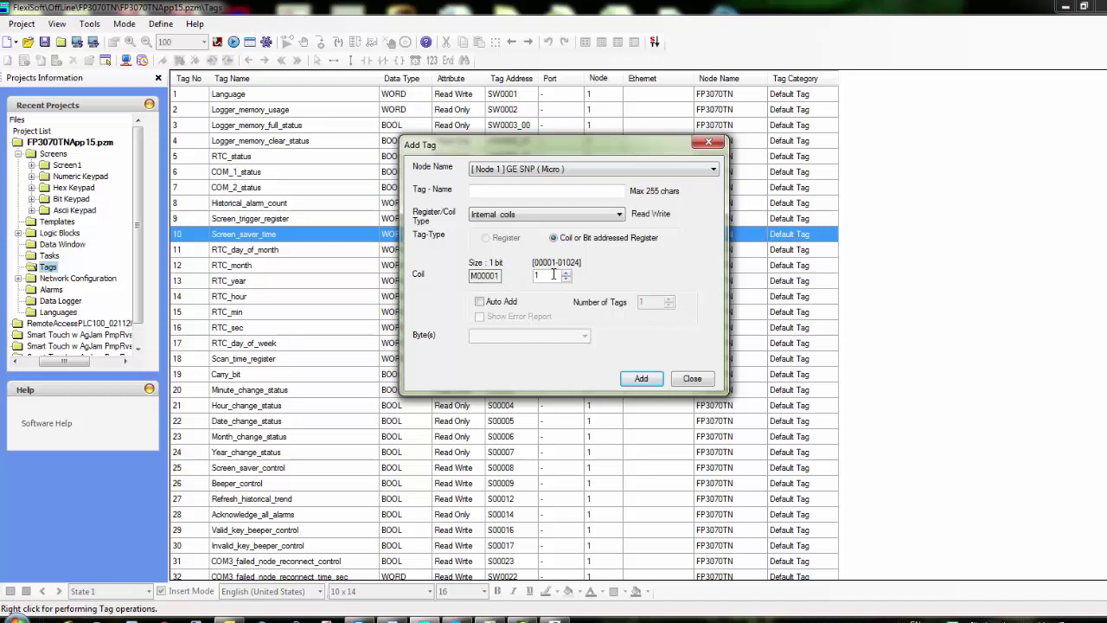
pyautogui.moveTo(554, 277); pyautogui.dragTo(533, 281)
pyautogui.write('900')
pyautogui.click(490, 194)
pyautogui.write('PressureSwitch')
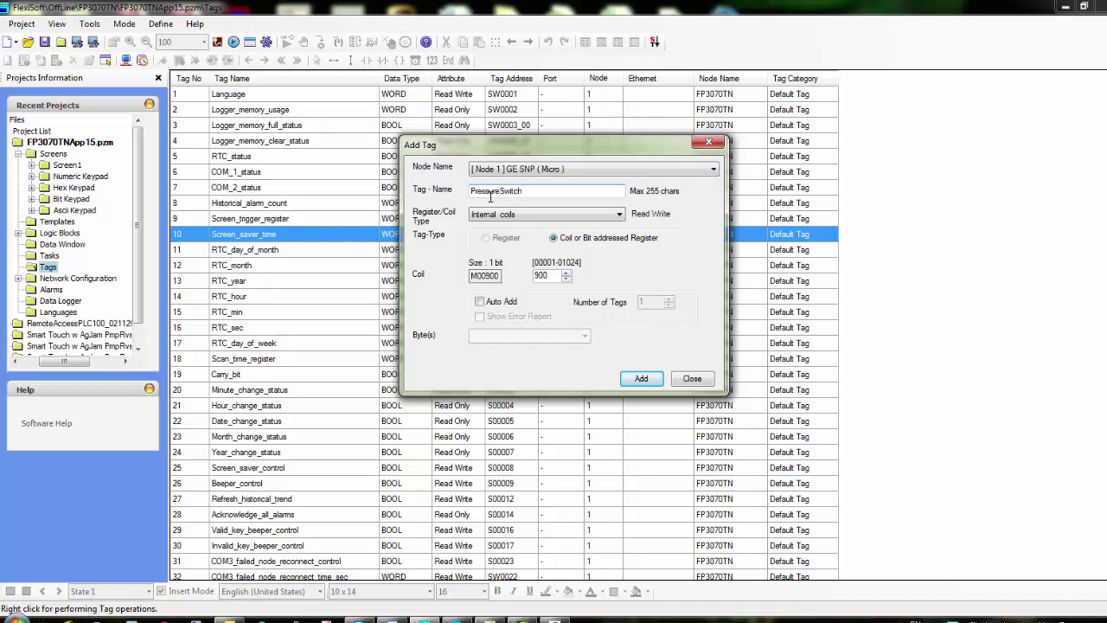
pyautogui.click(641, 379)
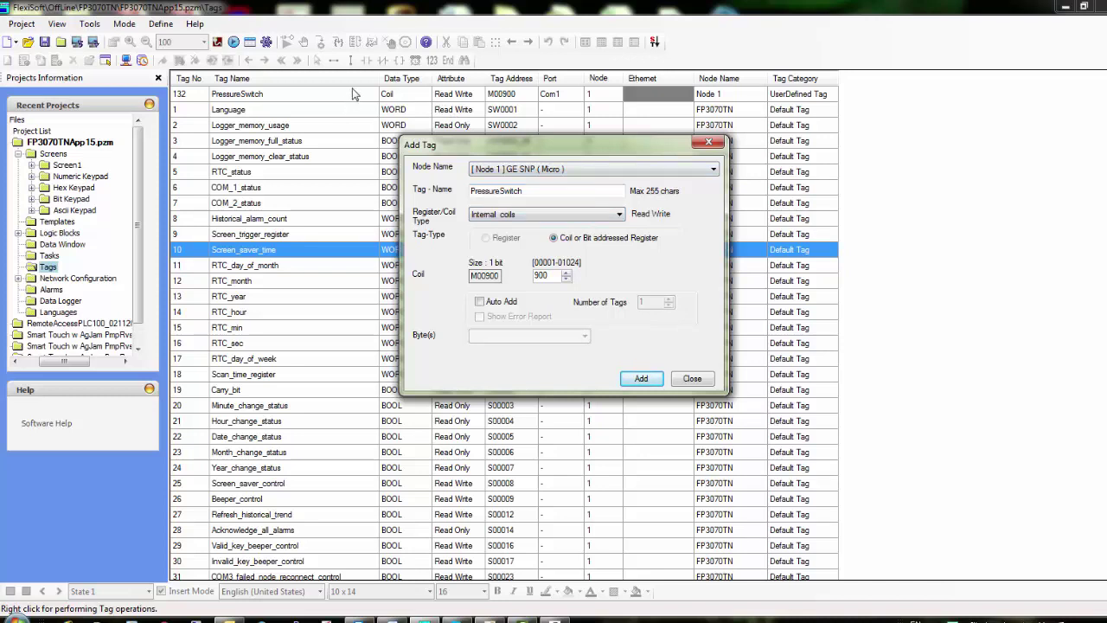
# - Add an analog inputs register tag named RoomTemperature at address AI0001, and finish adding tags
pyautogui.click(546, 215)
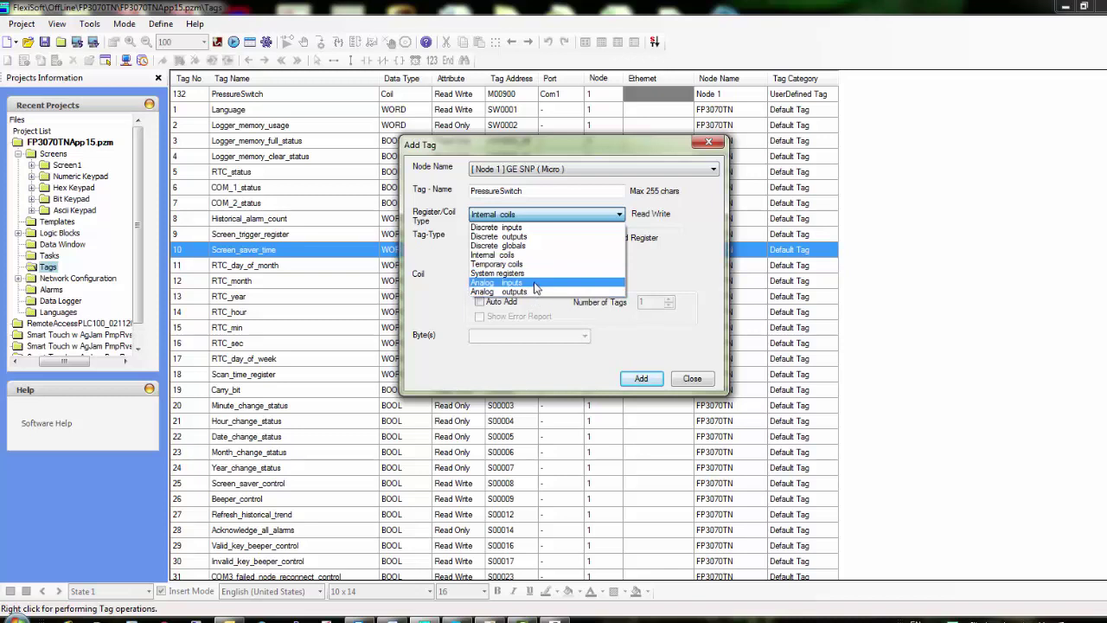
pyautogui.click(535, 283)
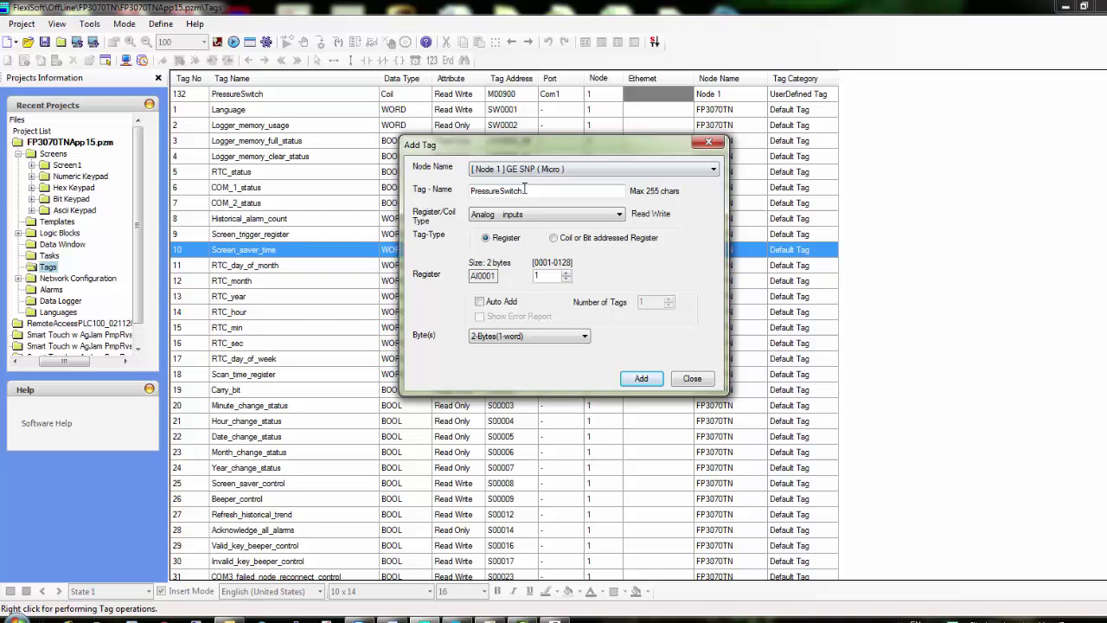
pyautogui.moveTo(524, 191); pyautogui.dragTo(474, 195)
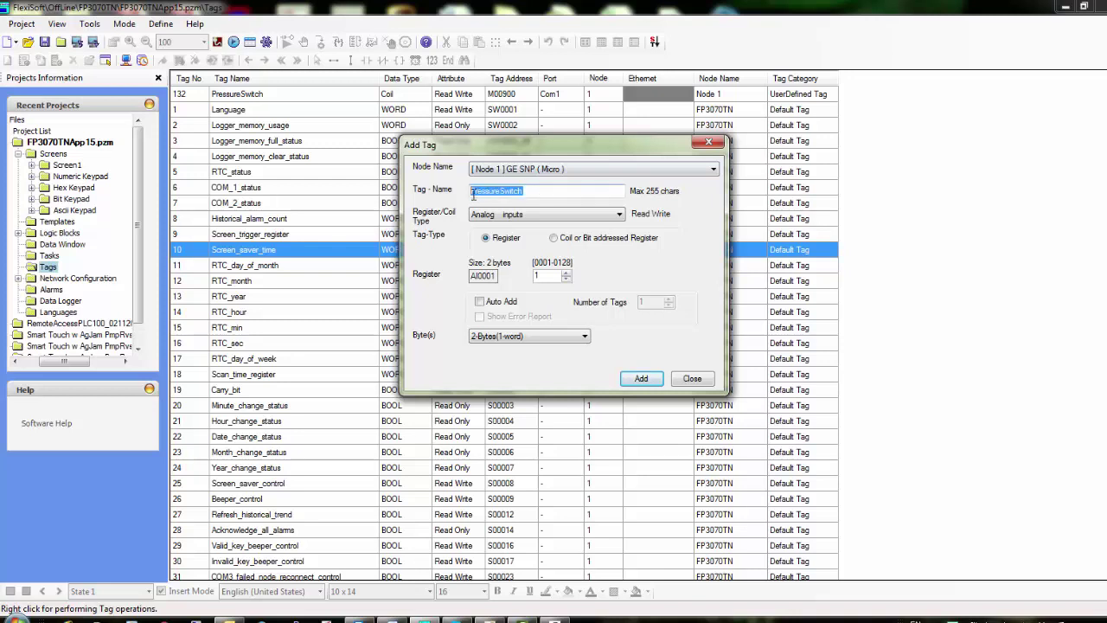
pyautogui.write('Temperature')
pyautogui.write('Room')
pyautogui.click(641, 379)
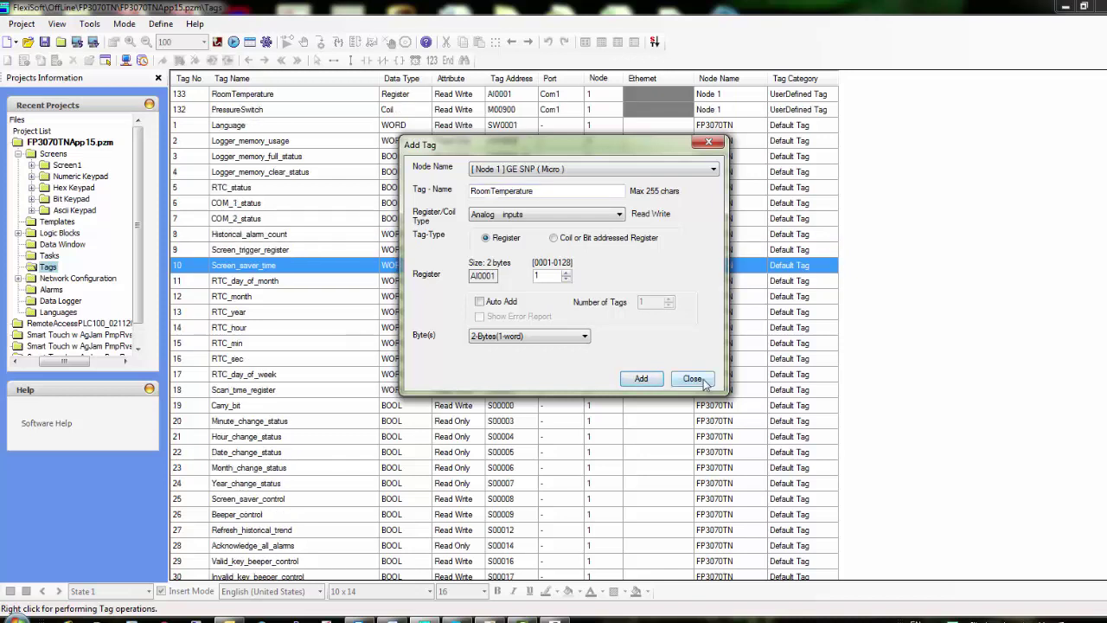
pyautogui.click(693, 379)
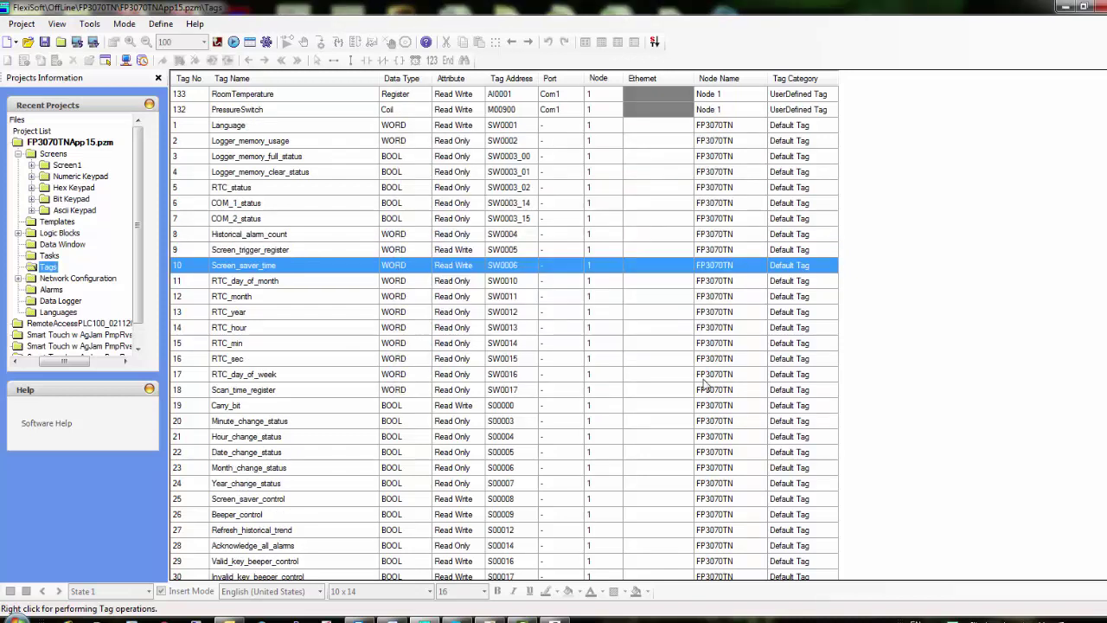
# - Open Screen1 in a maximized editing window and place a numerical data display on it at about X 275, Y 159
pyautogui.doubleClick(68, 166)
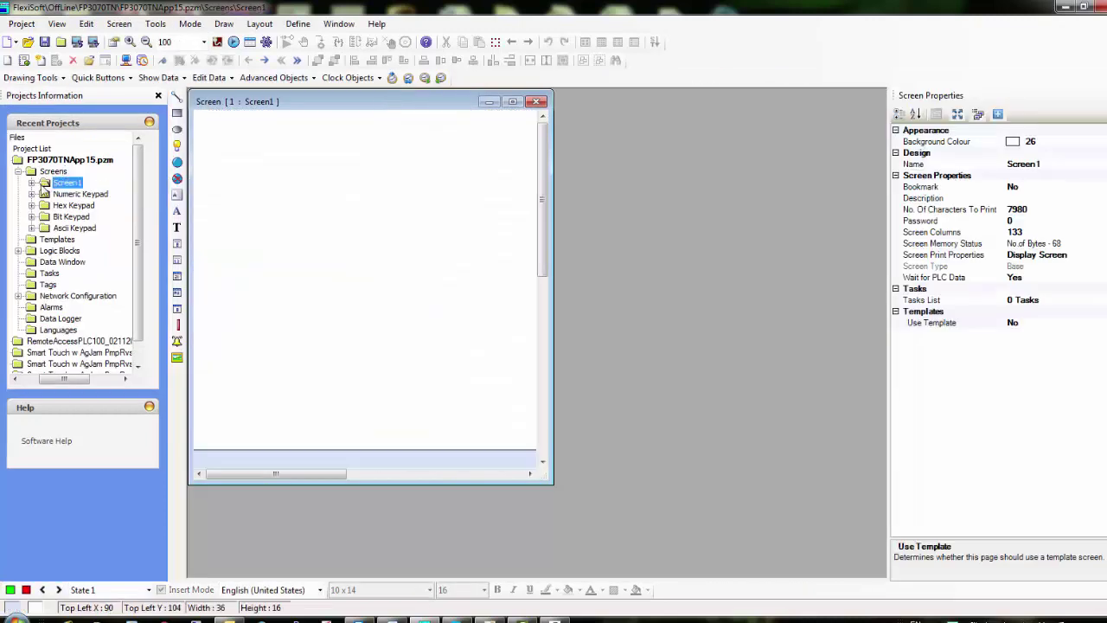
pyautogui.click(512, 102)
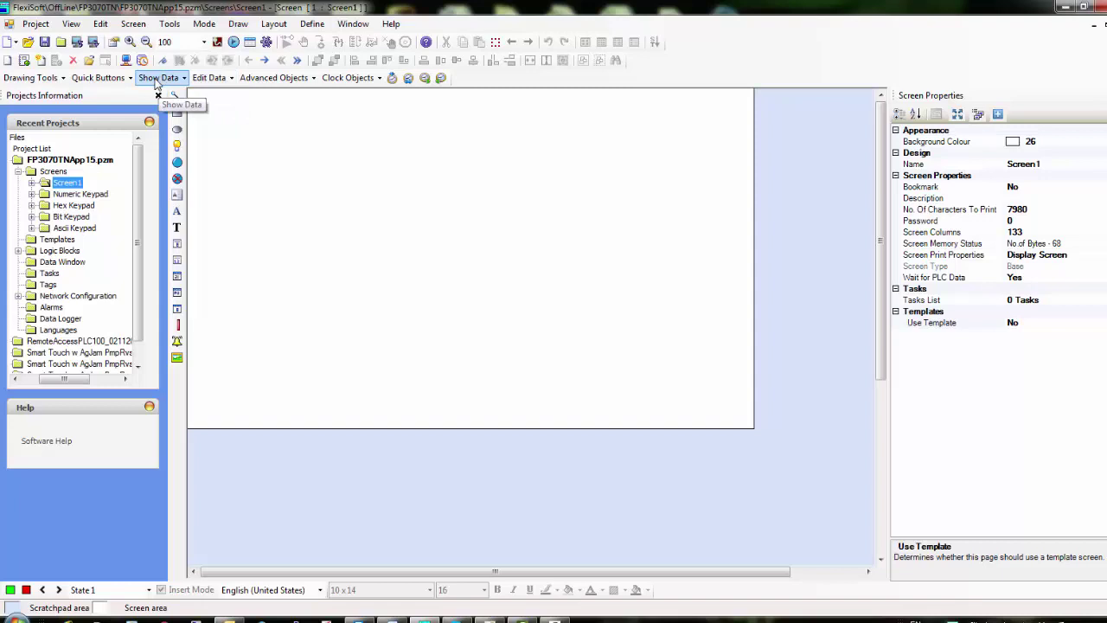
pyautogui.click(157, 80)
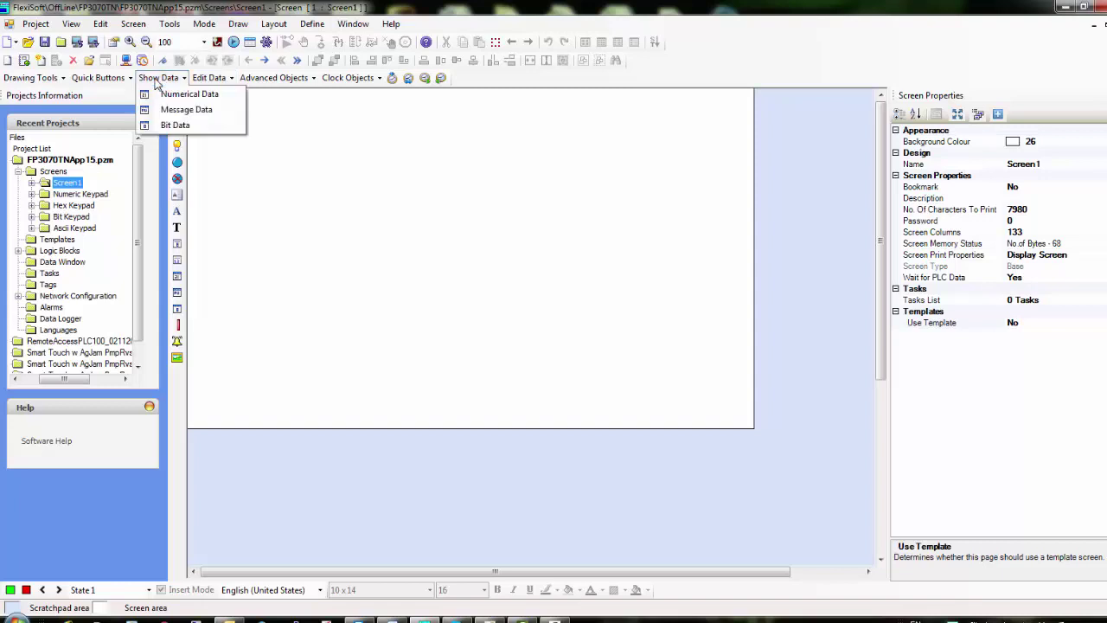
pyautogui.click(212, 97)
pyautogui.click(380, 200)
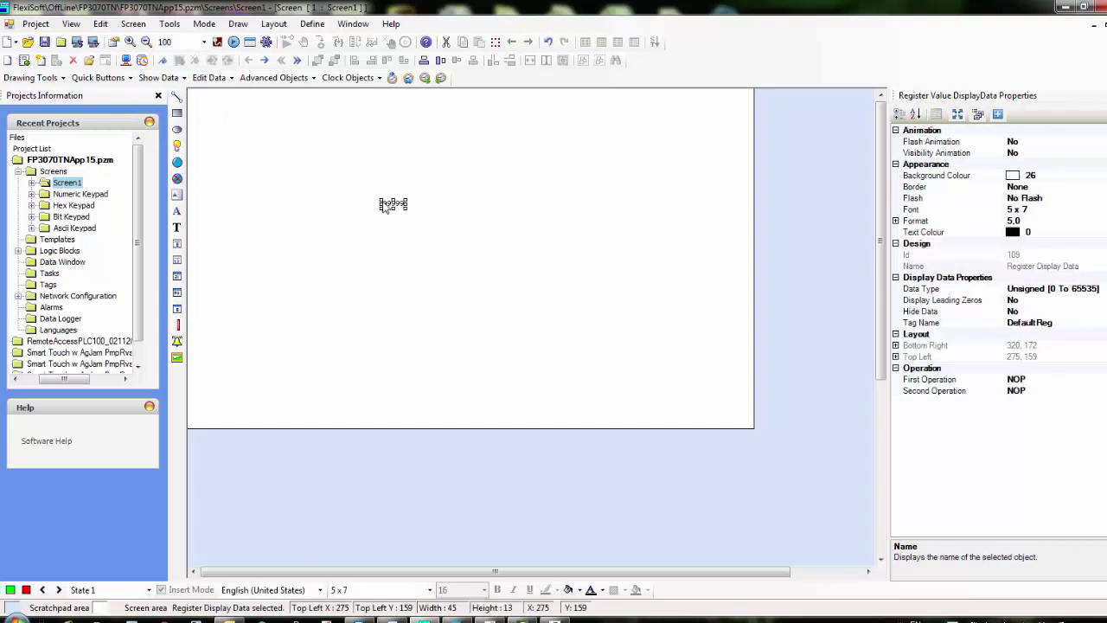
# - Set the numerical display's font to 20 x 28 and link it to the RoomTemperature tag
pyautogui.click(1042, 213)
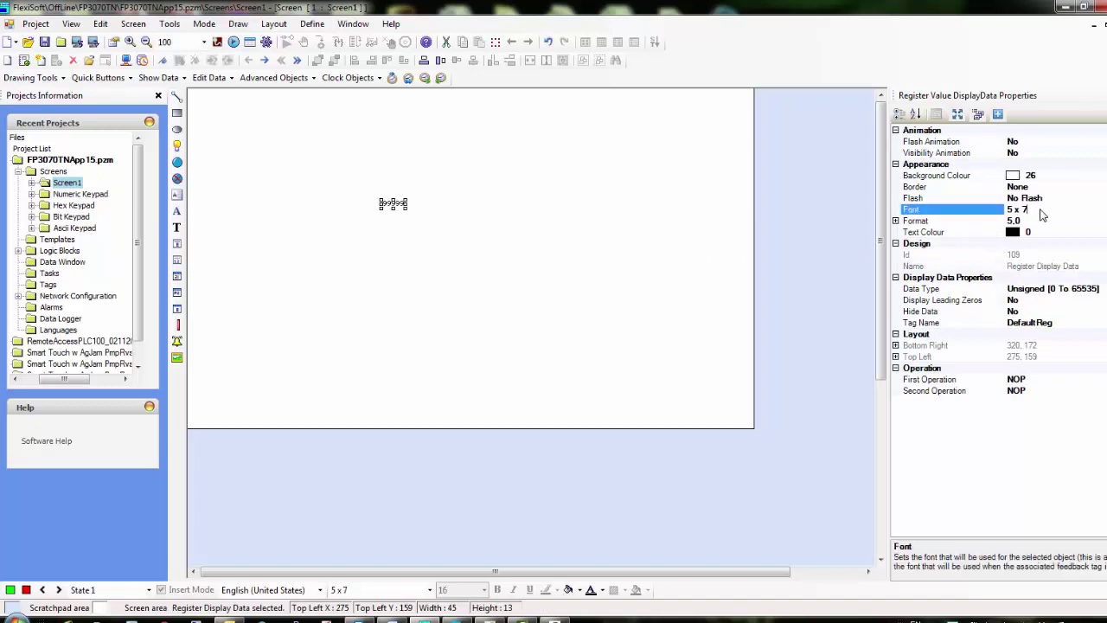
pyautogui.click(1102, 209)
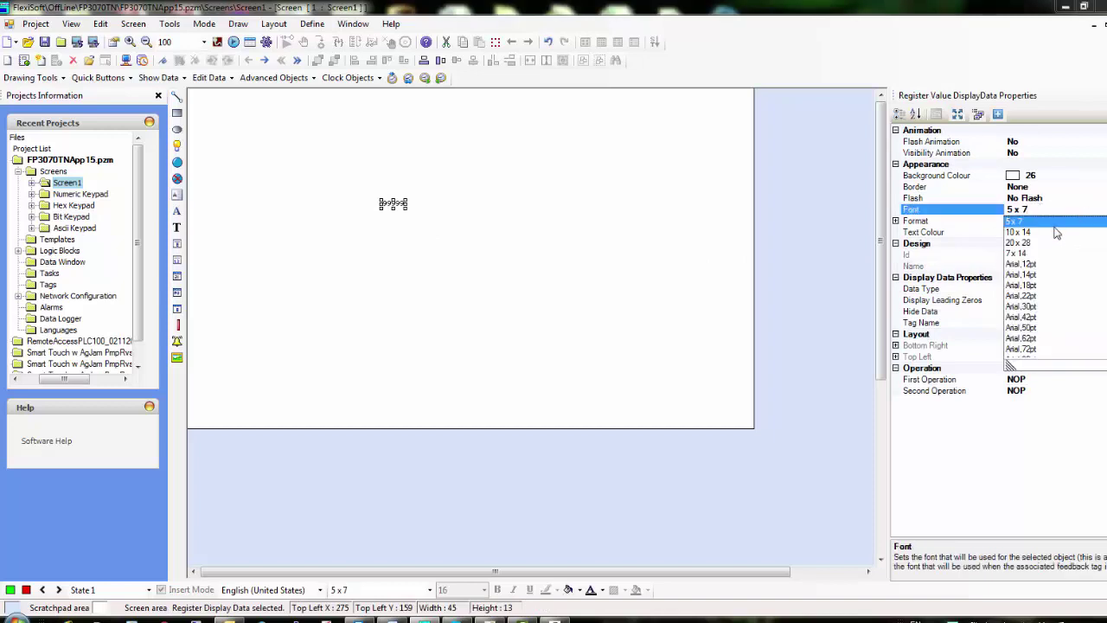
pyautogui.click(1029, 244)
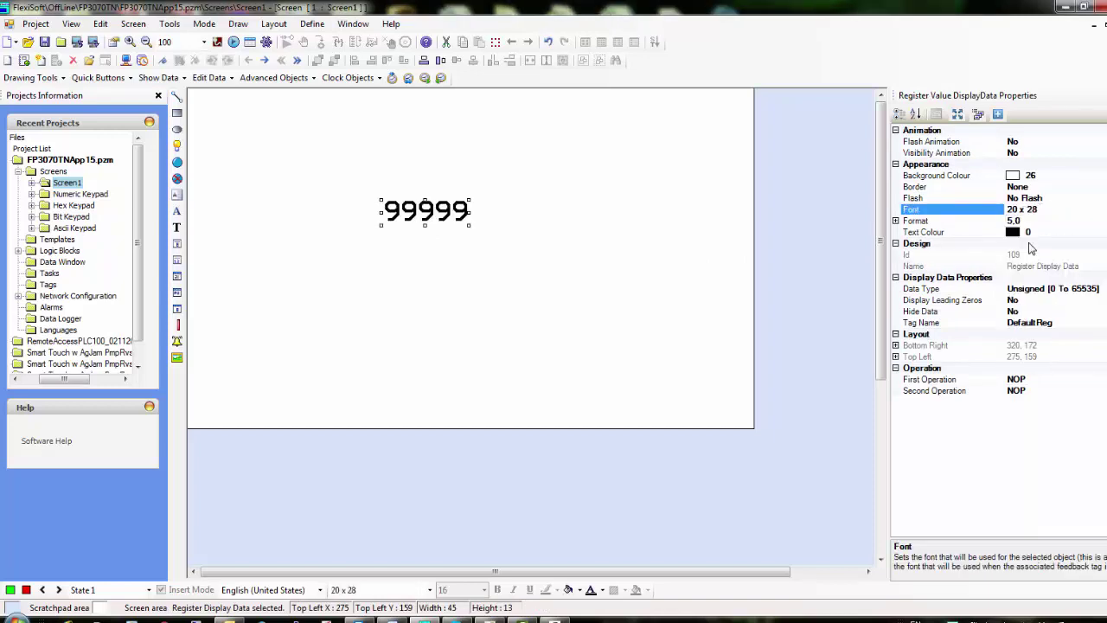
pyautogui.click(1054, 322)
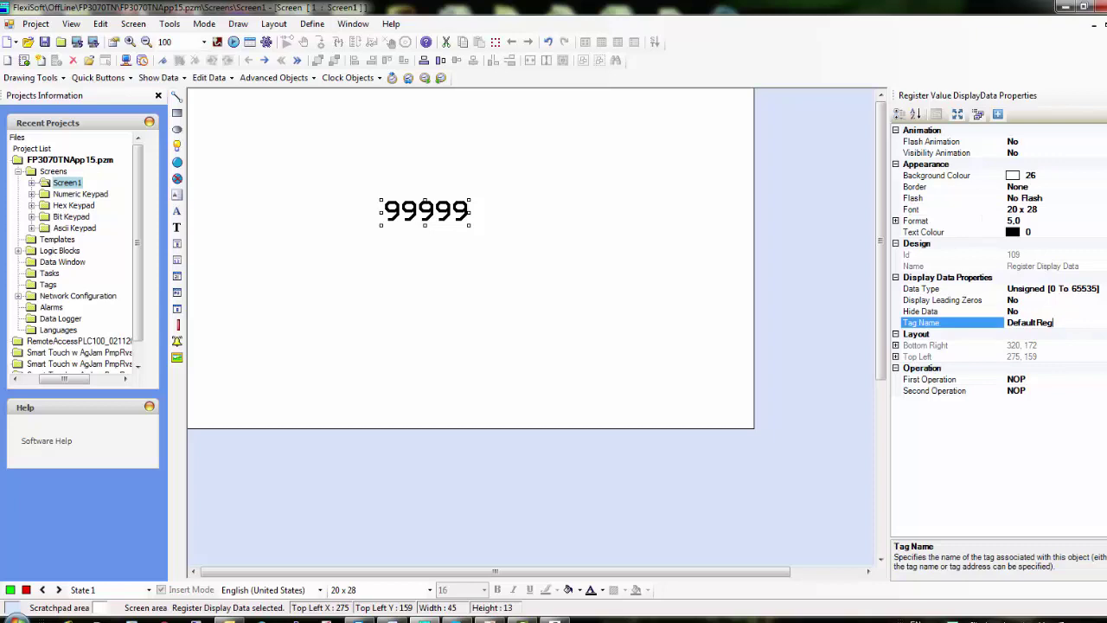
pyautogui.click(1104, 322)
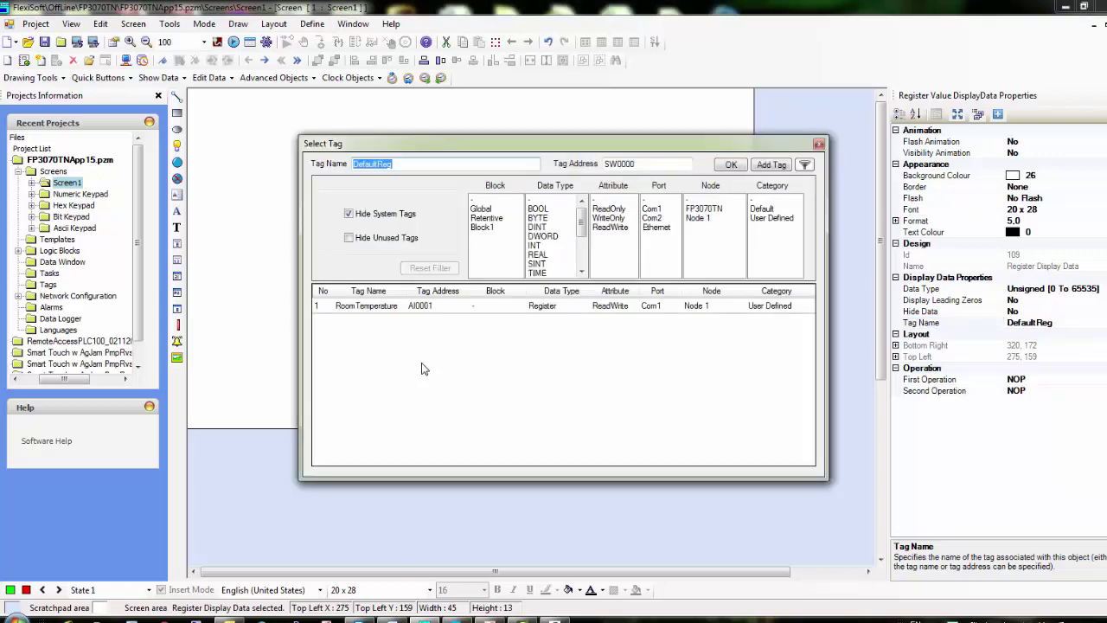
pyautogui.doubleClick(365, 306)
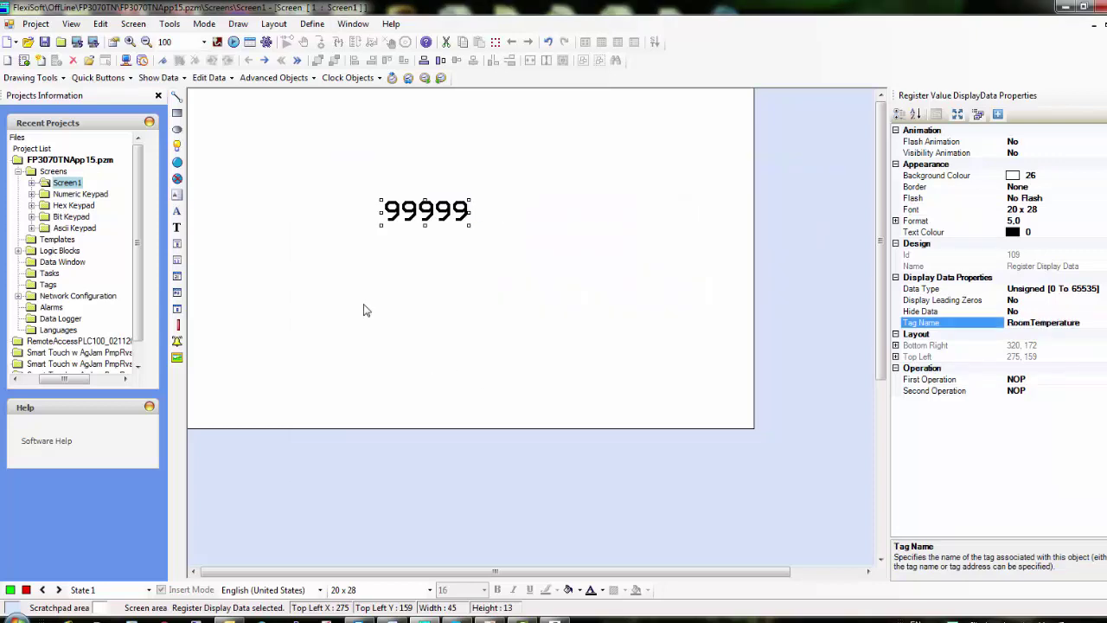